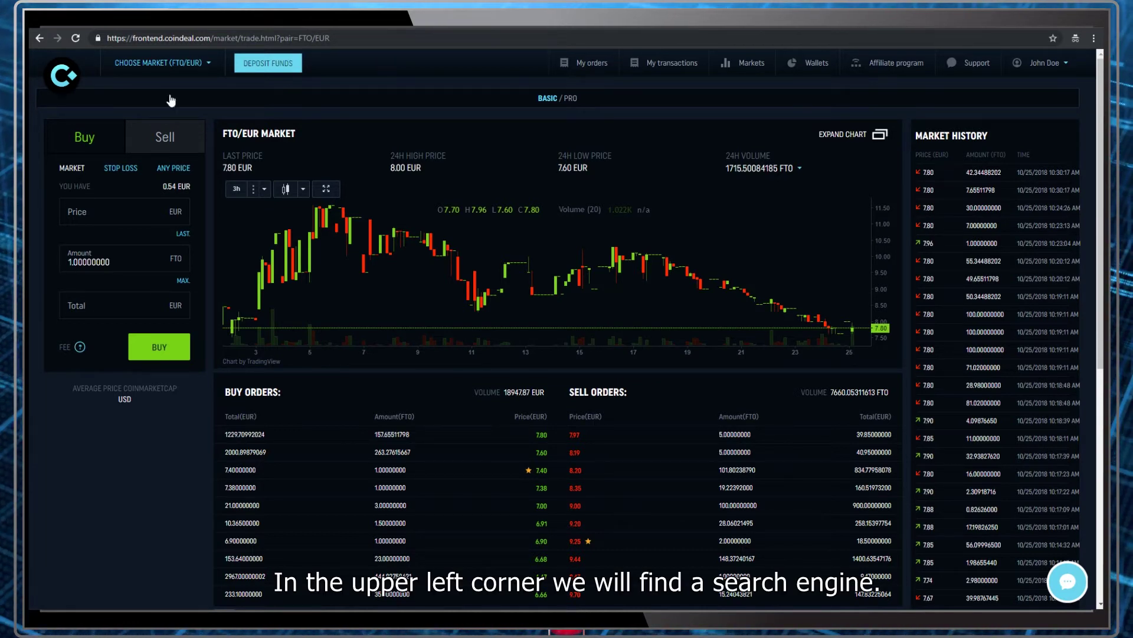
# Step: Search the market list for 'fto' and load the FTO/EUR market
pyautogui.click(210, 68)
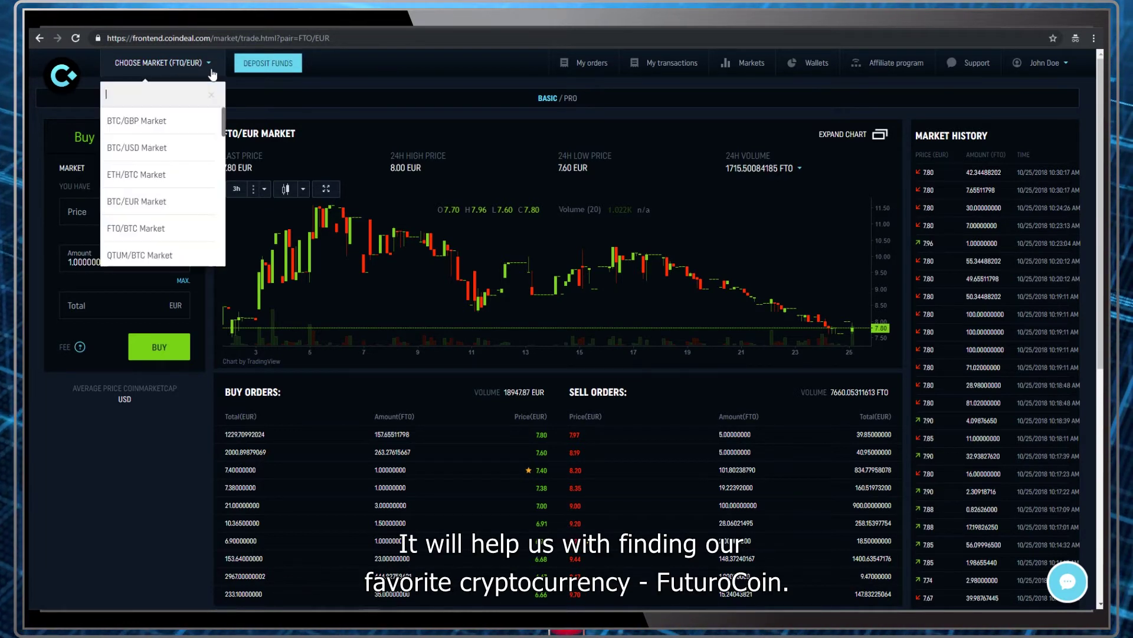
pyautogui.write('ft')
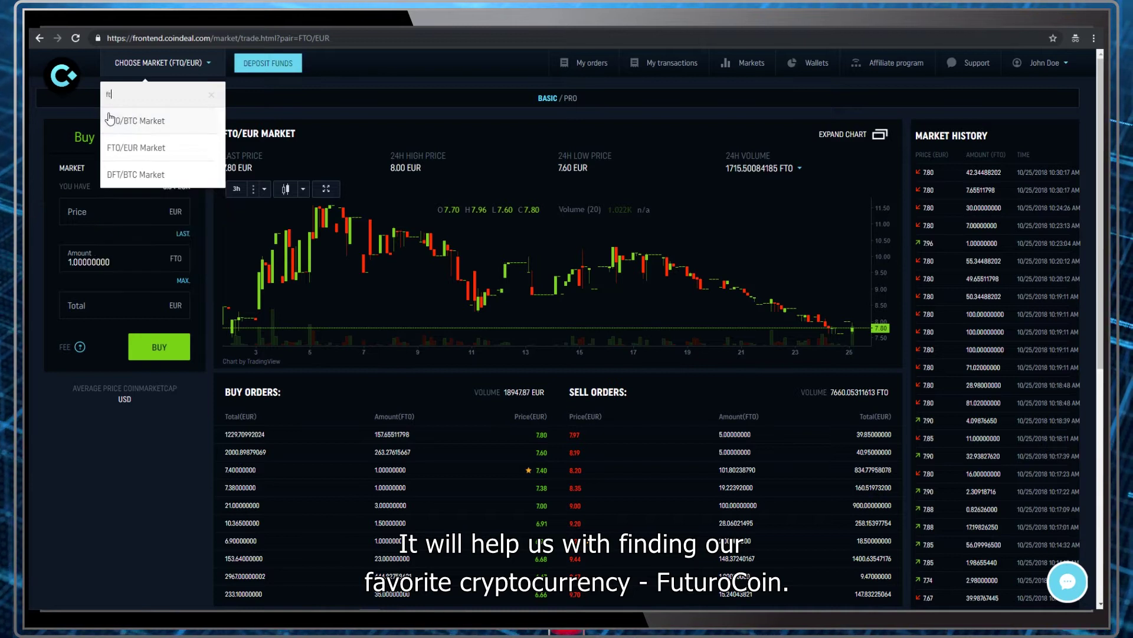
pyautogui.write('o')
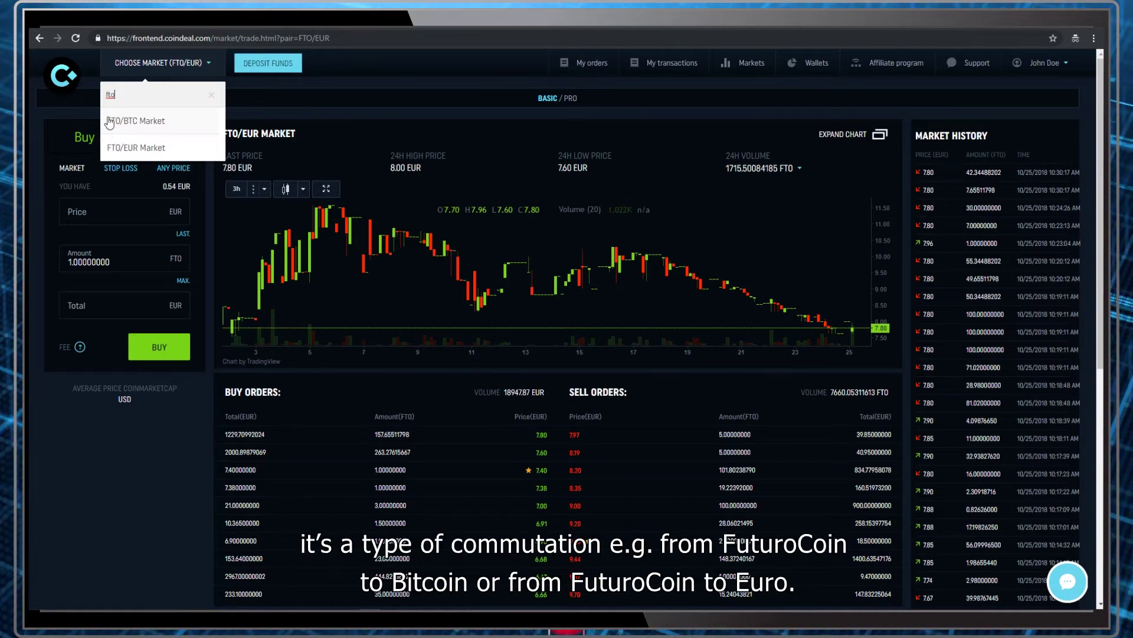
pyautogui.click(139, 147)
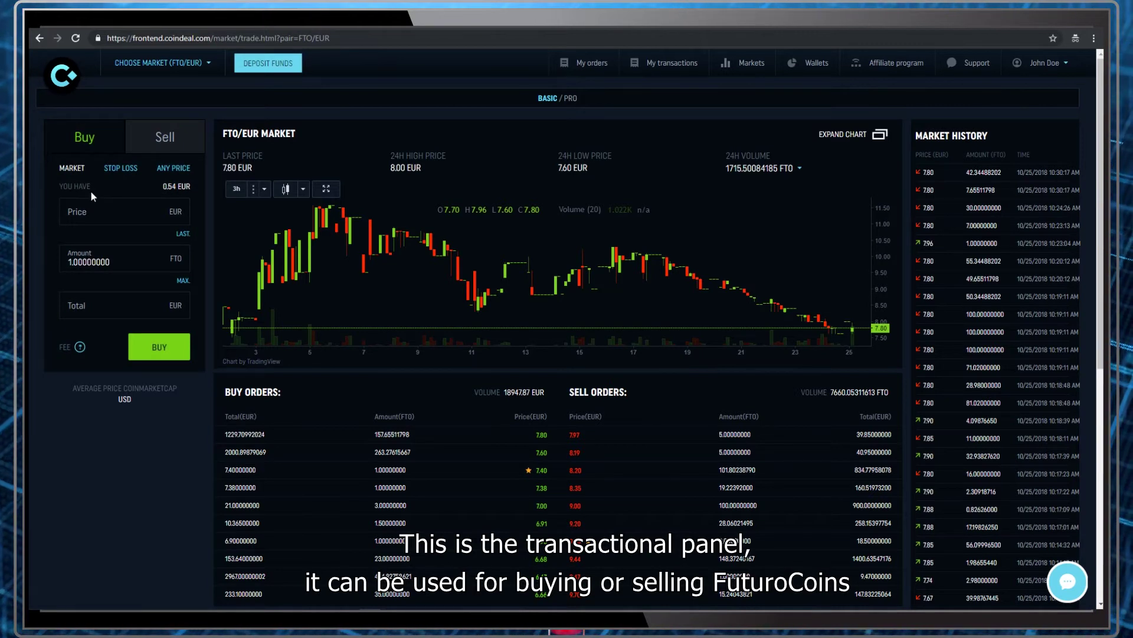
# Step: Toggle between Buy and Sell, attempt a buy order, then leave the Sell side active
pyautogui.click(149, 141)
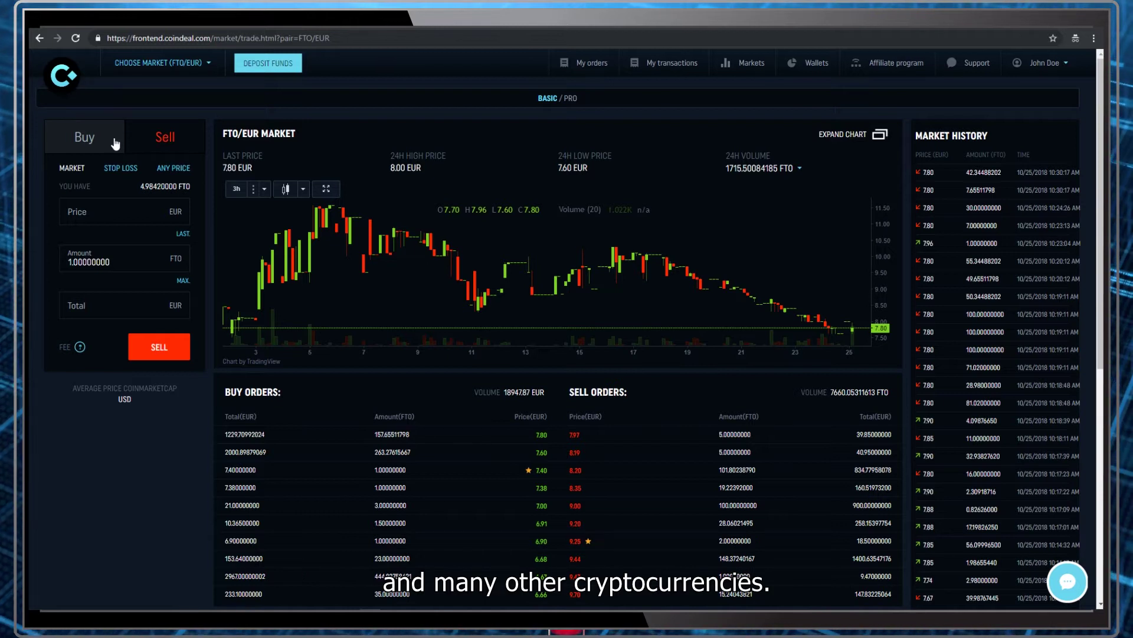
pyautogui.click(115, 144)
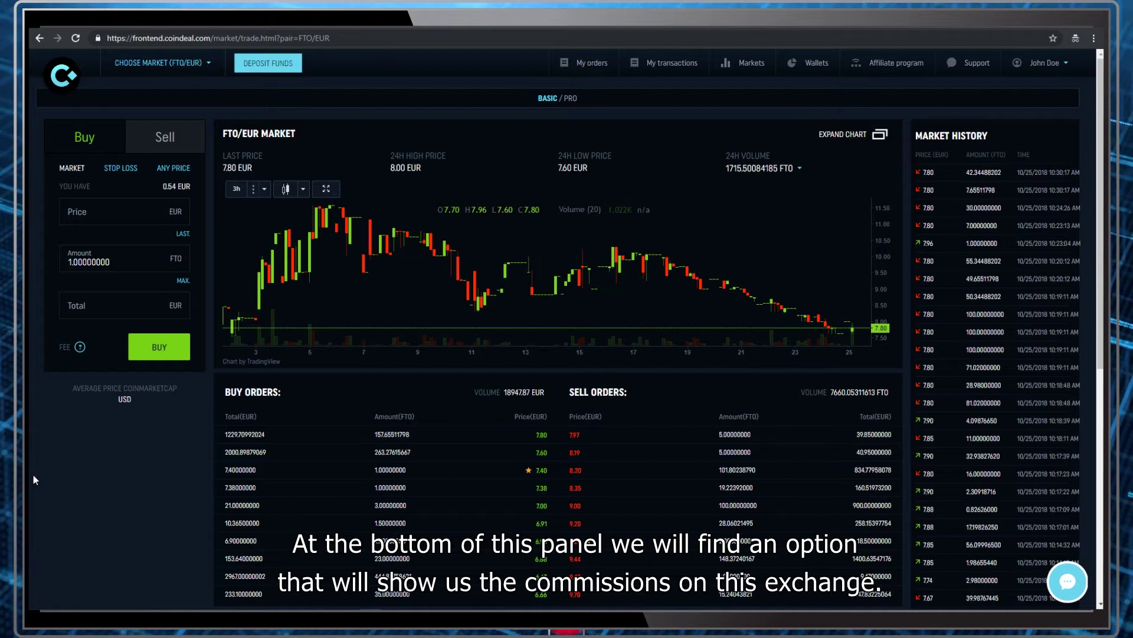
pyautogui.moveTo(81, 347)
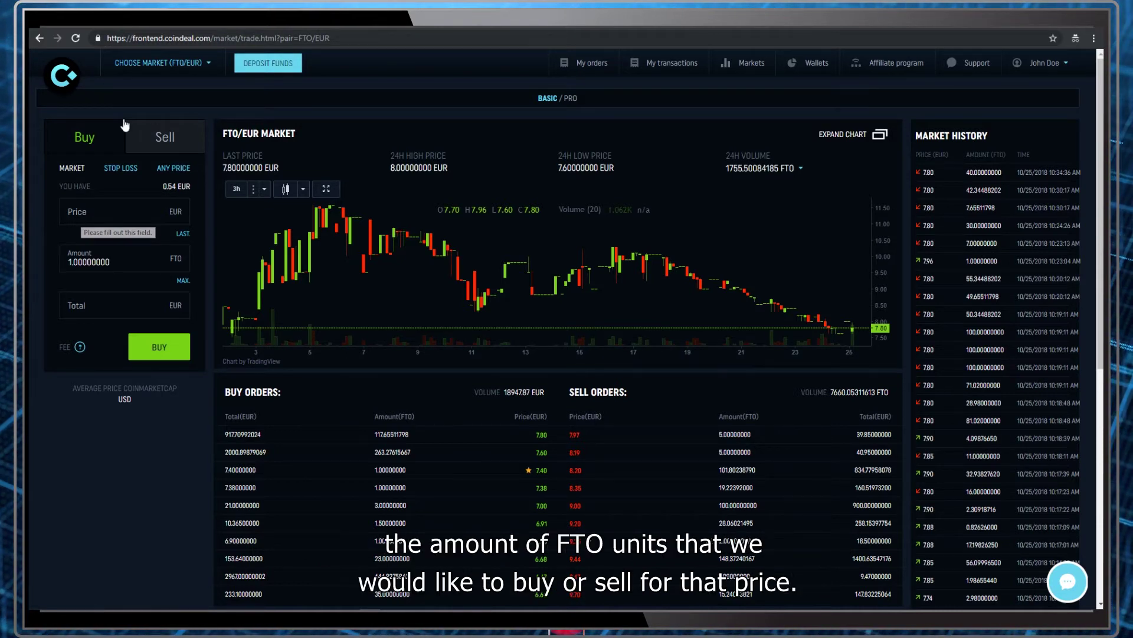
pyautogui.click(157, 142)
pyautogui.click(94, 142)
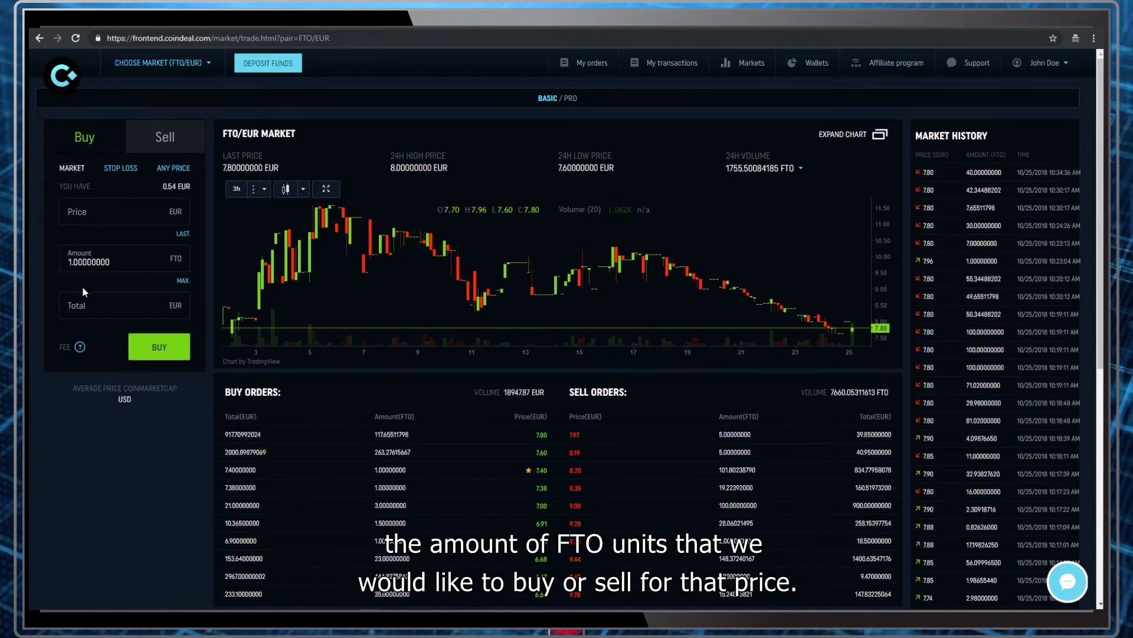
pyautogui.click(136, 139)
pyautogui.click(88, 138)
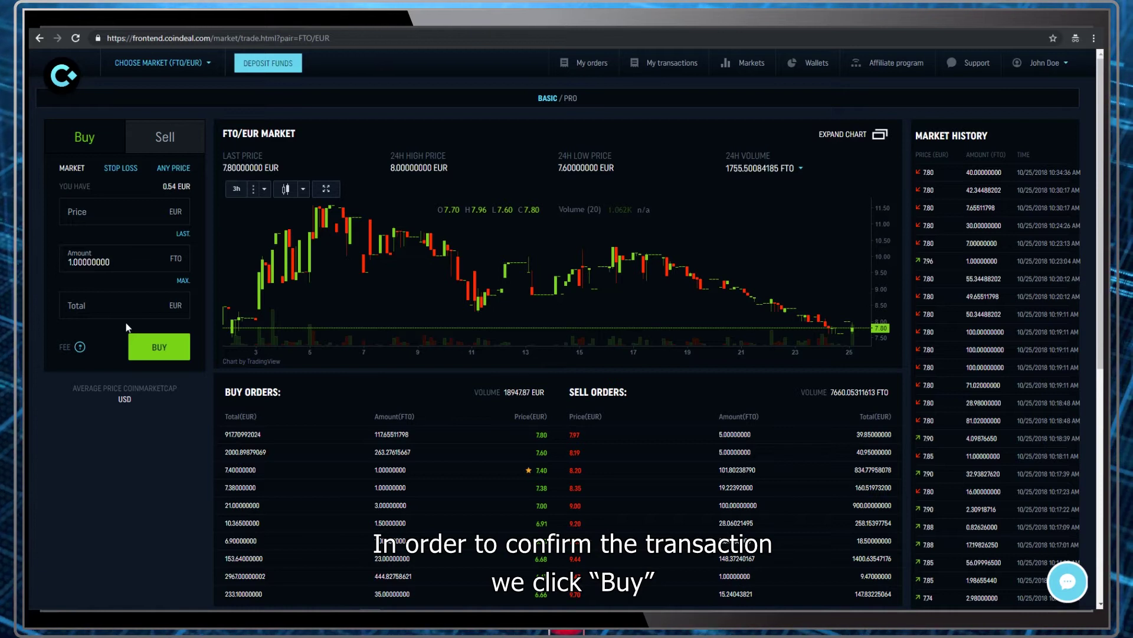
pyautogui.click(159, 347)
pyautogui.click(165, 141)
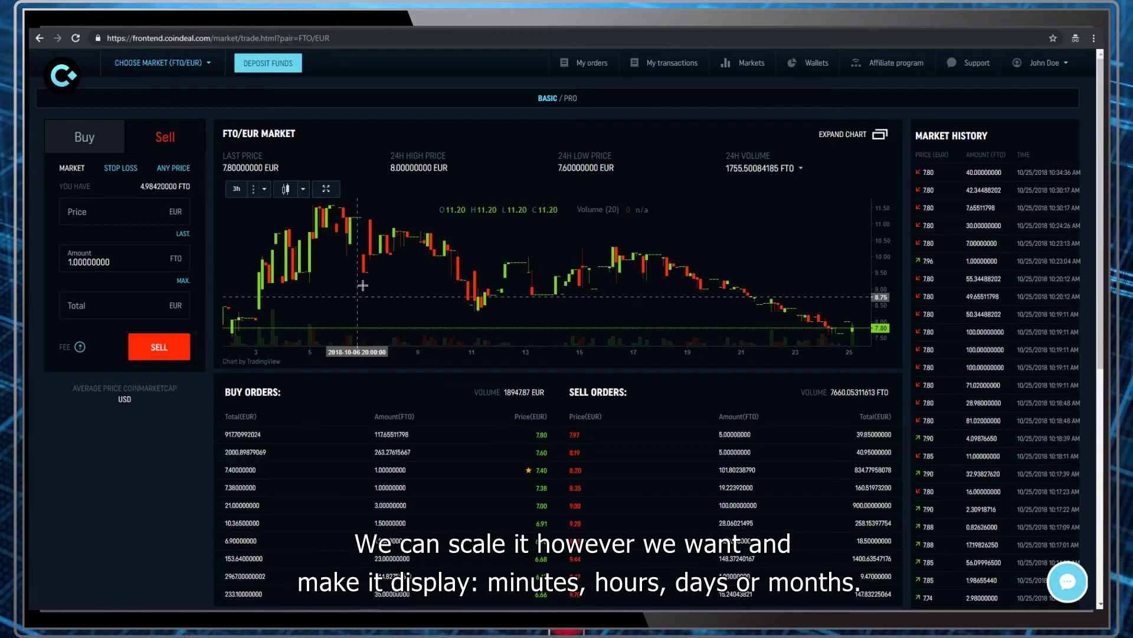
# Step: Zoom the FTO/EUR chart out to October and bring My Open Orders into view
pyautogui.scroll(-2, 368, 282)
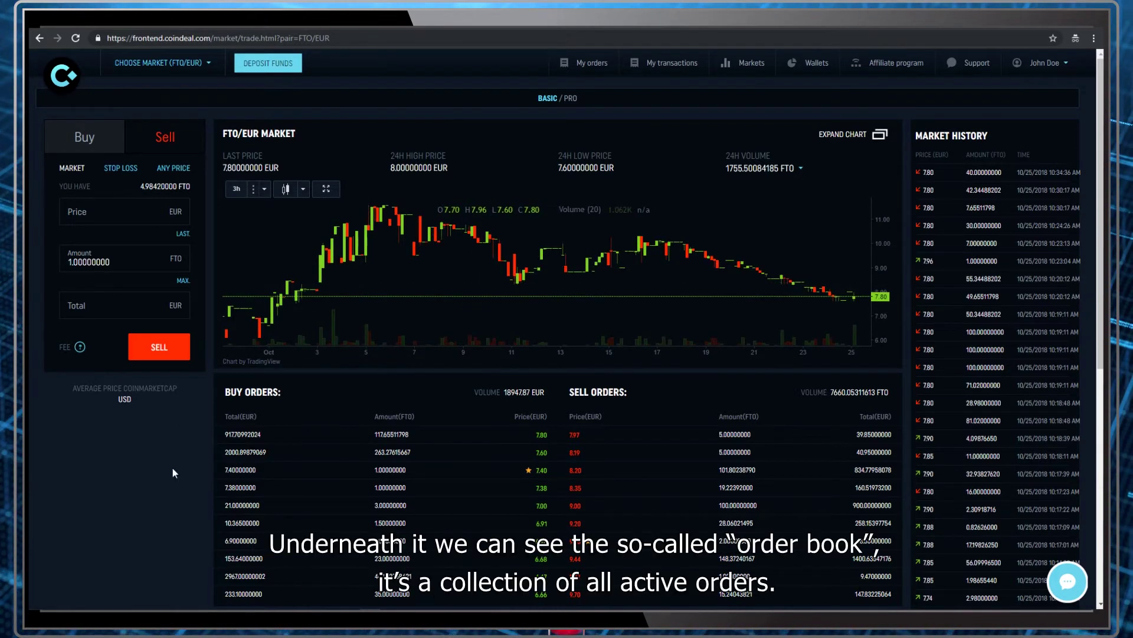
pyautogui.scroll(-2, 177, 471)
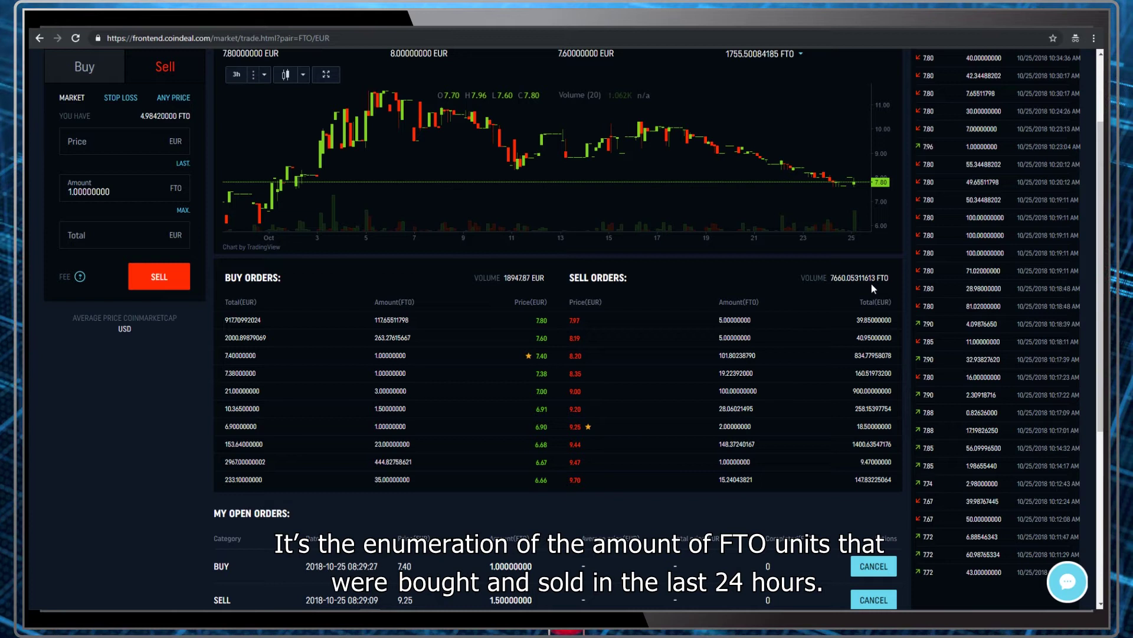
# Step: Cancel the 1.00000000 FTO buy order at 7.40 EUR in My Open Orders
pyautogui.scroll(-1, 179, 391)
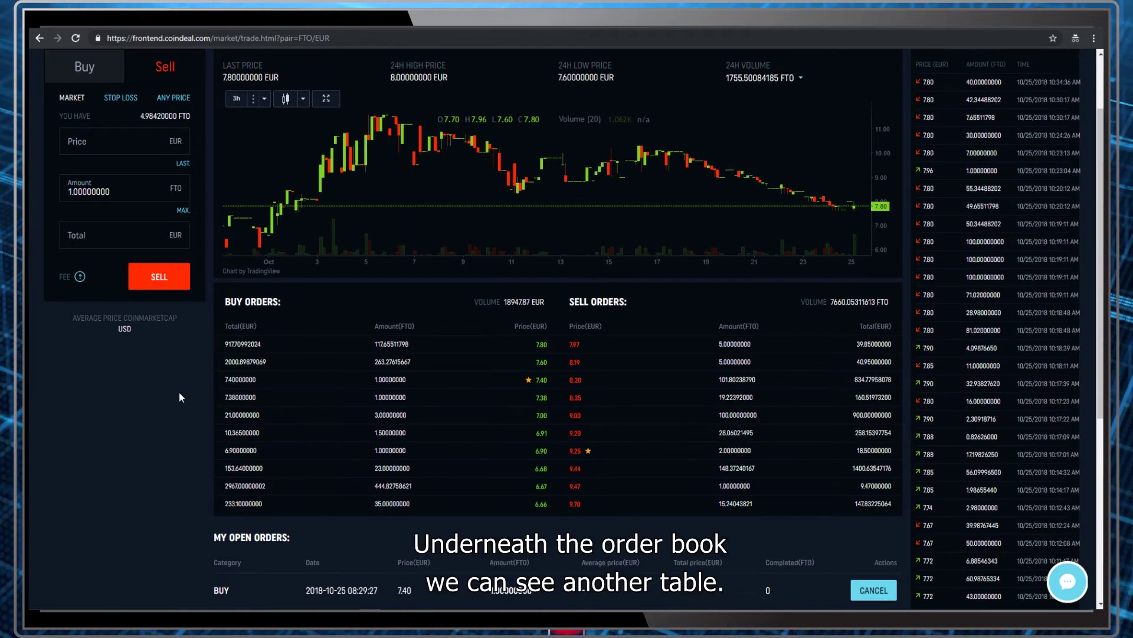
pyautogui.scroll(-3, 180, 390)
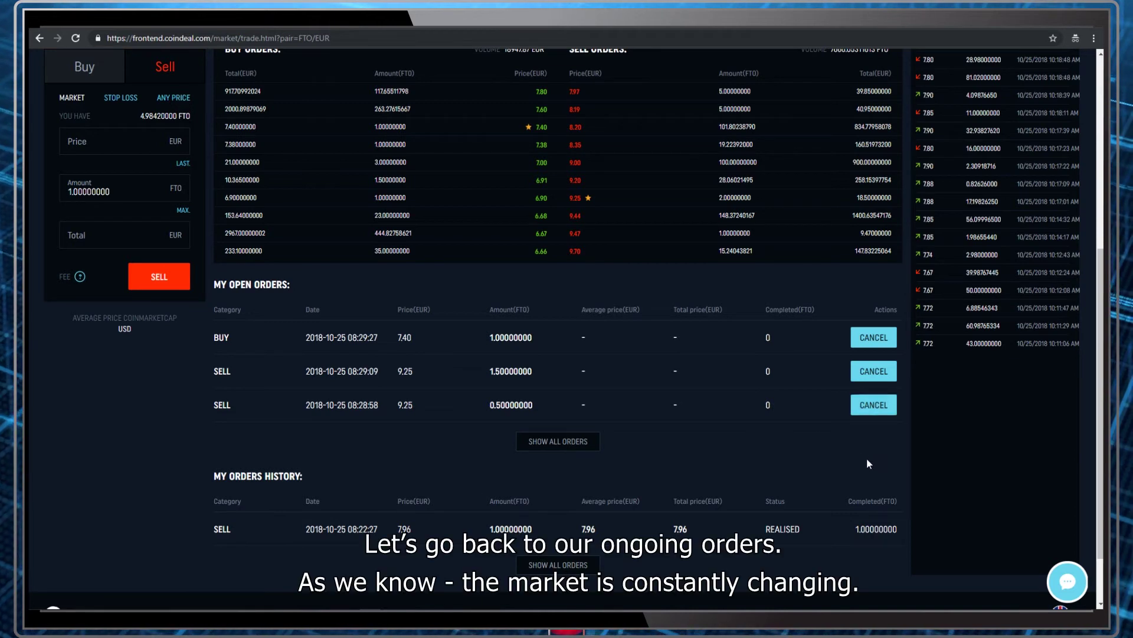
pyautogui.scroll(1, 870, 465)
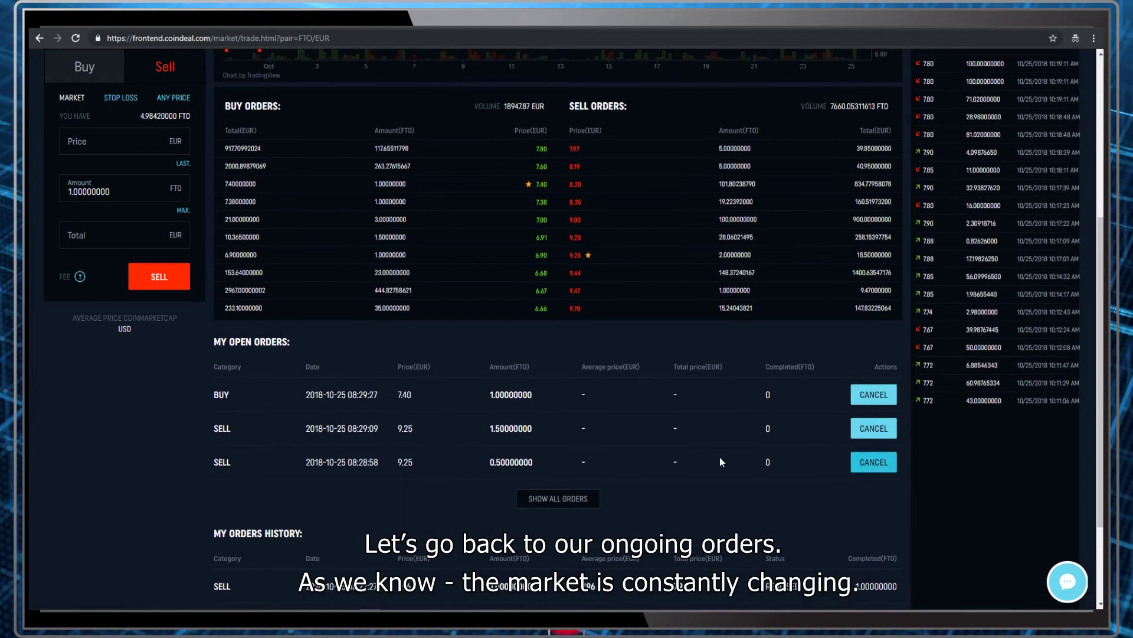
pyautogui.click(884, 401)
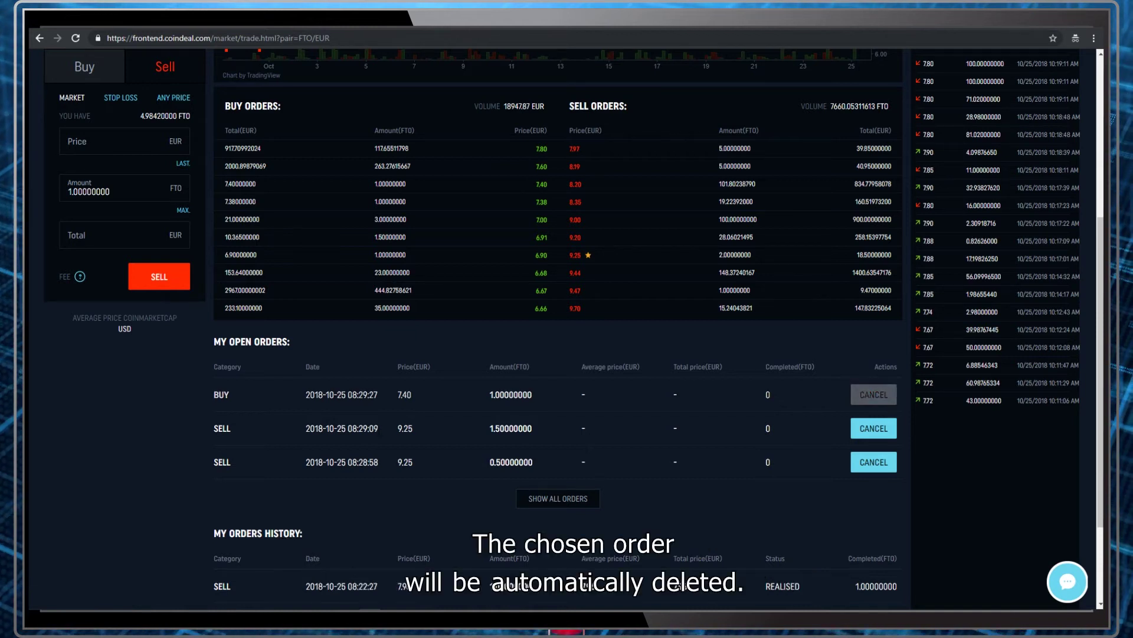
pyautogui.scroll(-1, 161, 394)
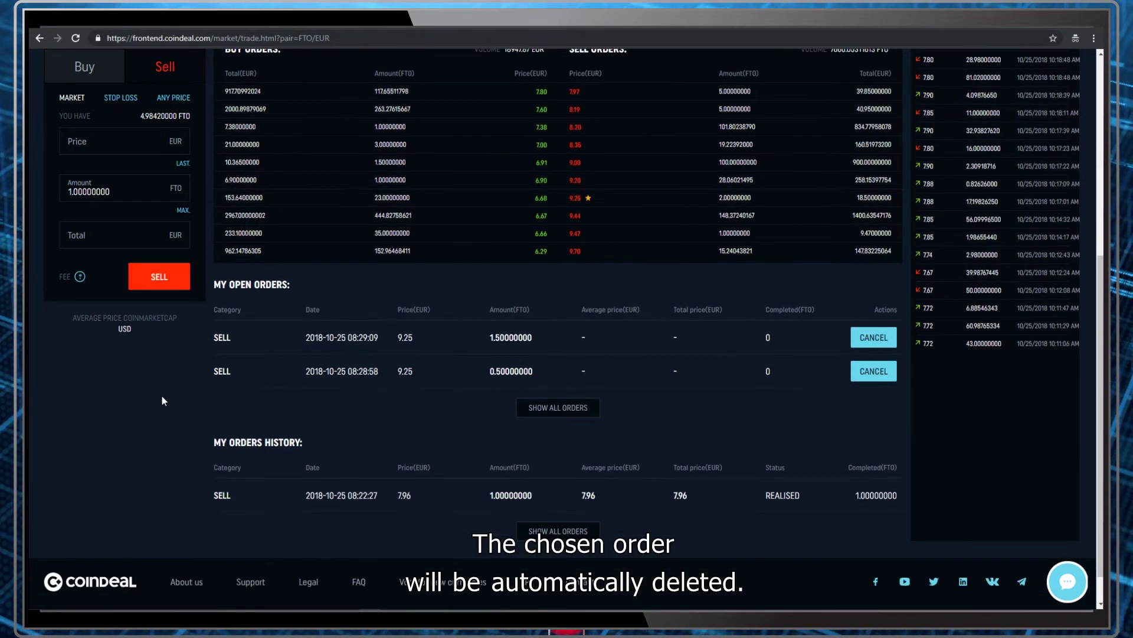
pyautogui.scroll(3, 161, 394)
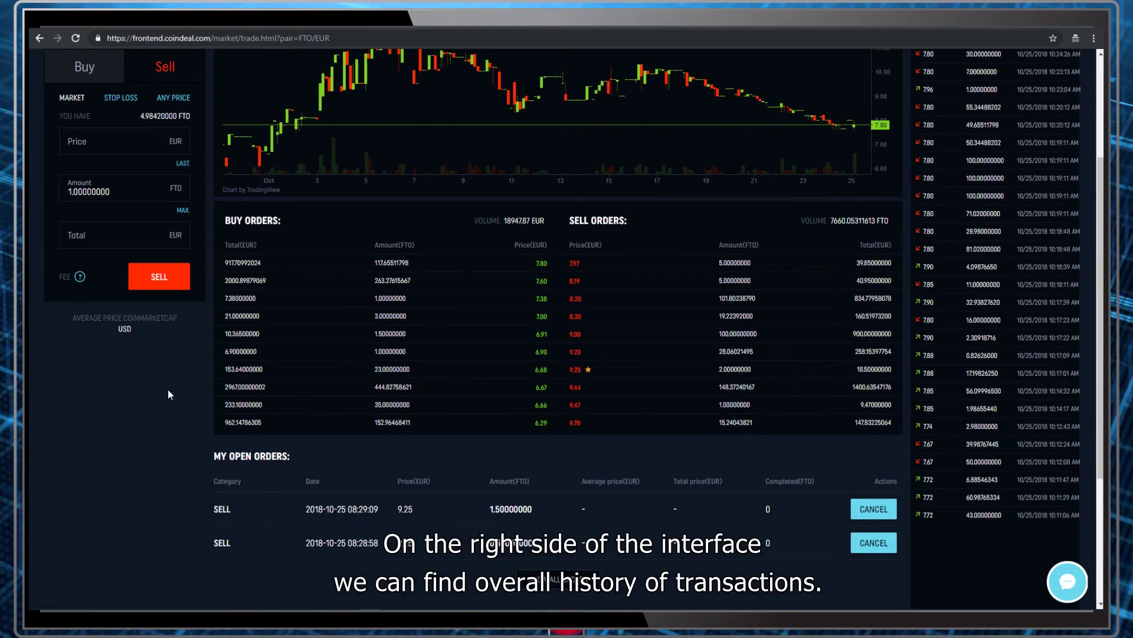
pyautogui.scroll(3, 168, 388)
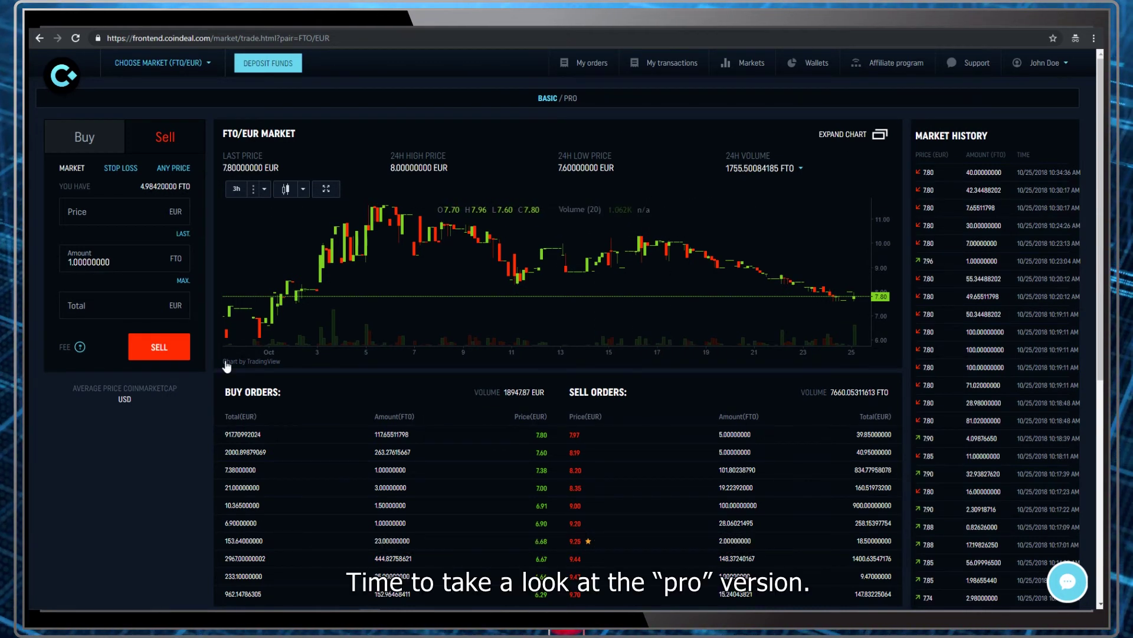
# Step: Switch the FTO/EUR trading page from BASIC to the PRO layout
pyautogui.click(576, 100)
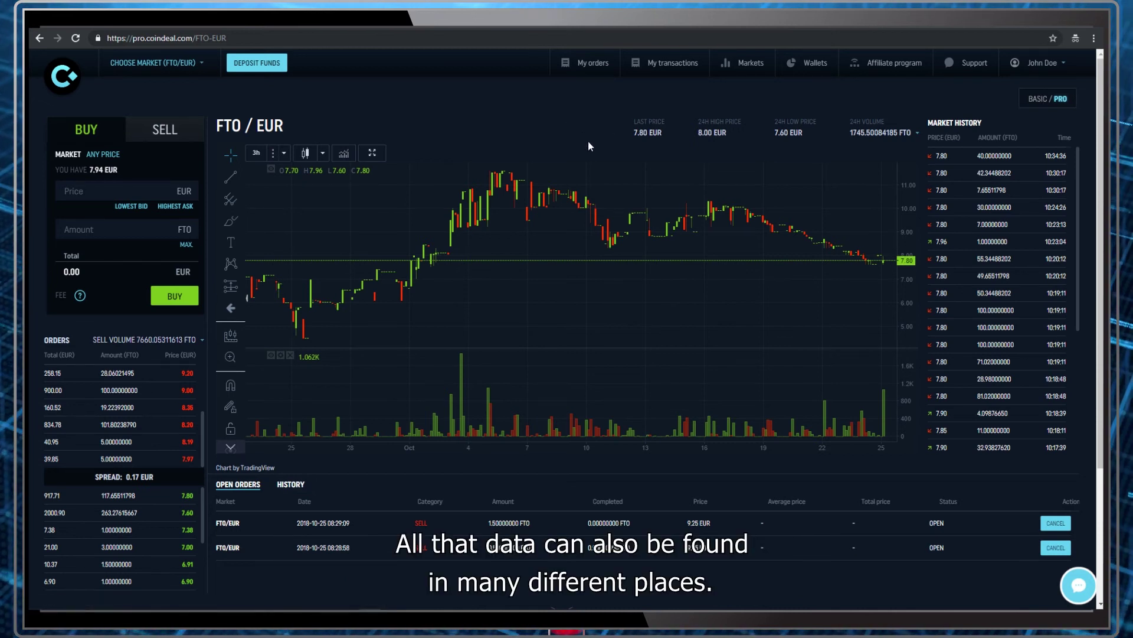
# Step: Review My orders, then view My transactions with its three completed FTO trades
pyautogui.click(594, 76)
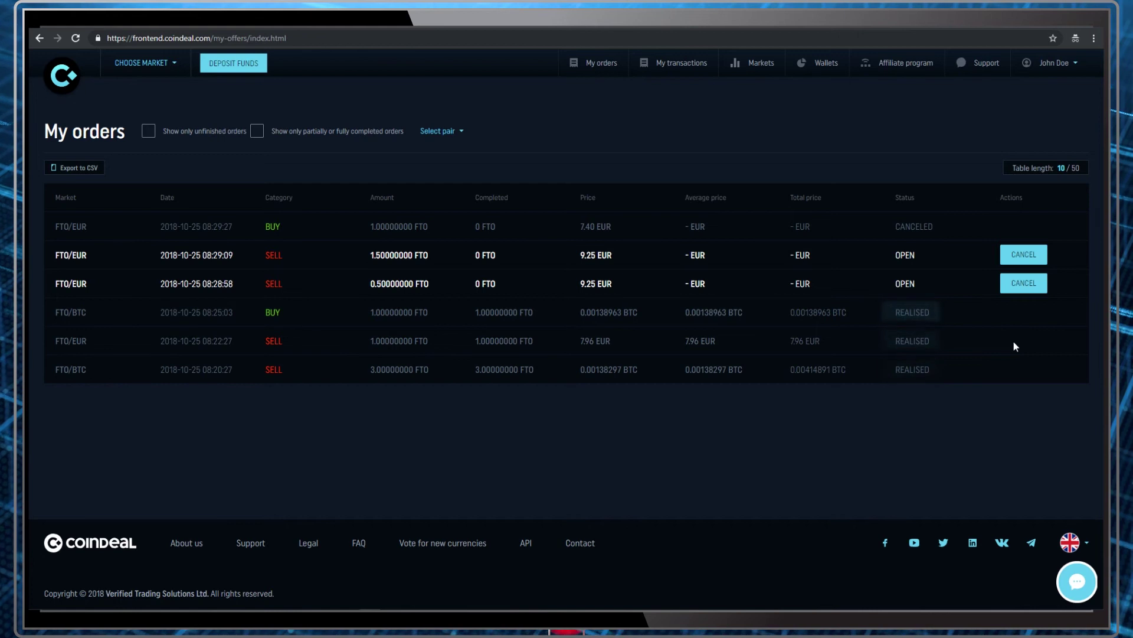
pyautogui.click(691, 75)
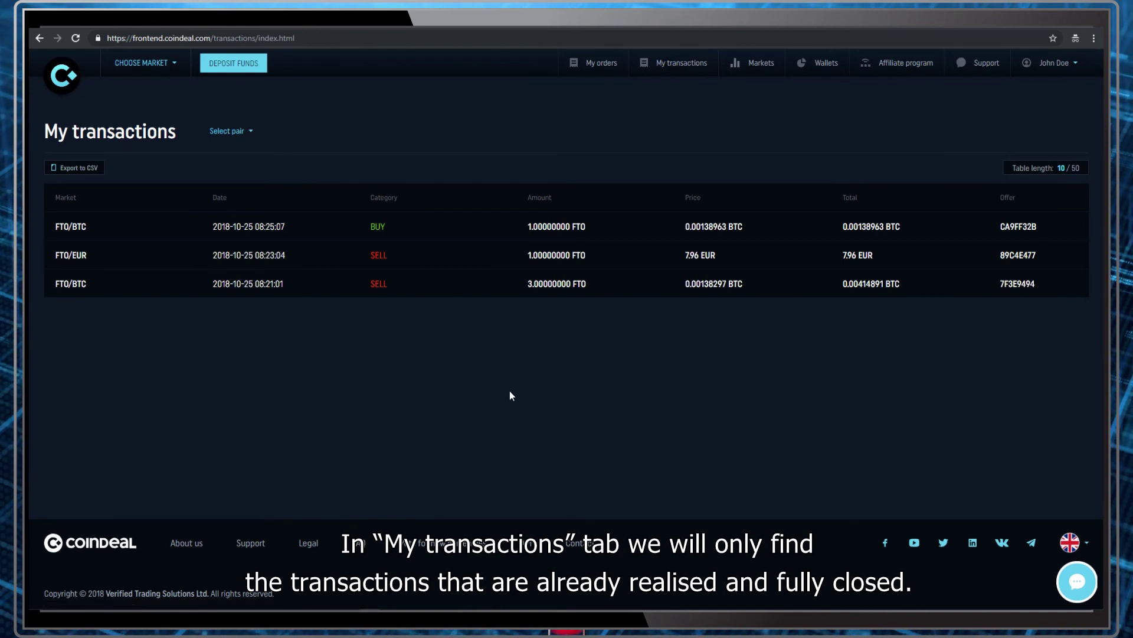
# Step: Filter the Markets list by 'fto' to show FTO/BTC, FTO/EUR, DFT/BTC and XIN/BTC
pyautogui.click(756, 63)
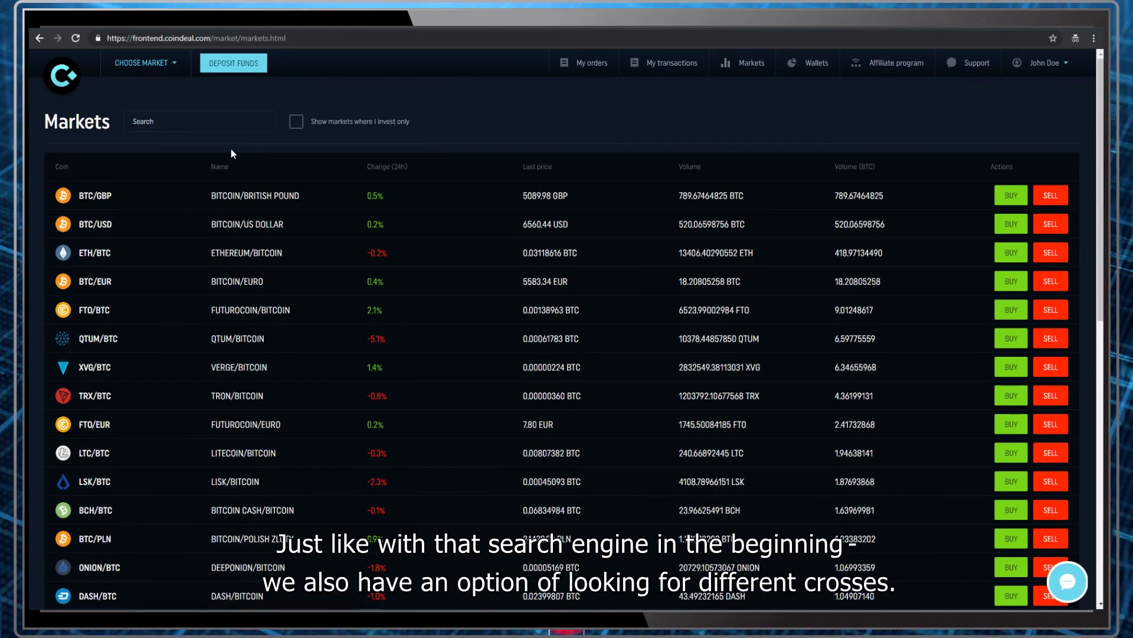
pyautogui.click(178, 121)
pyautogui.write('f')
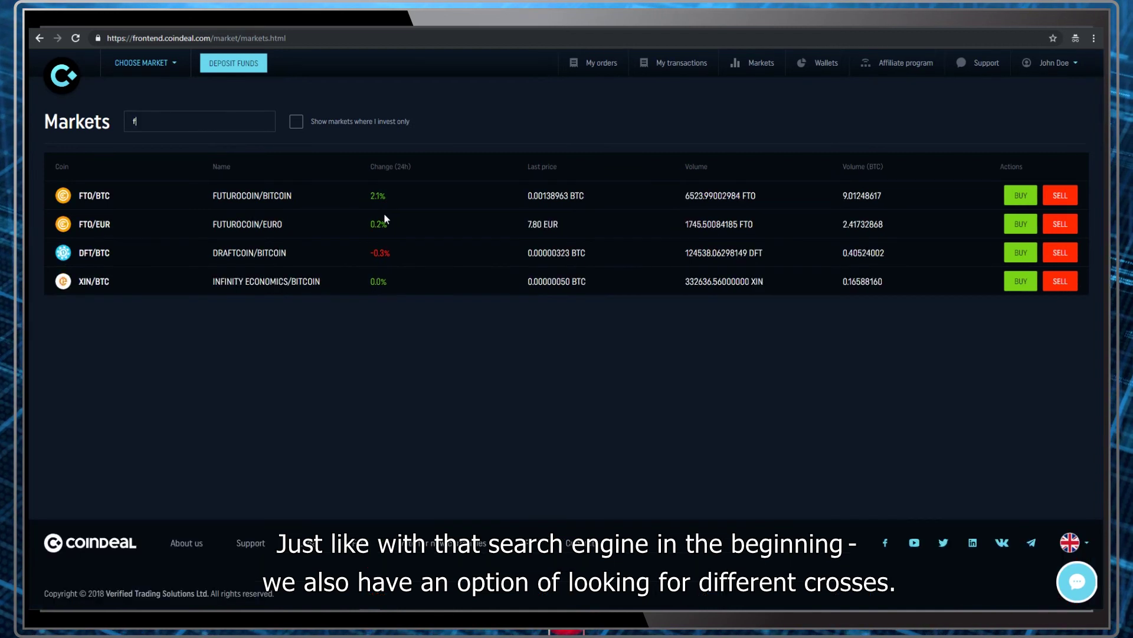
pyautogui.write('t')
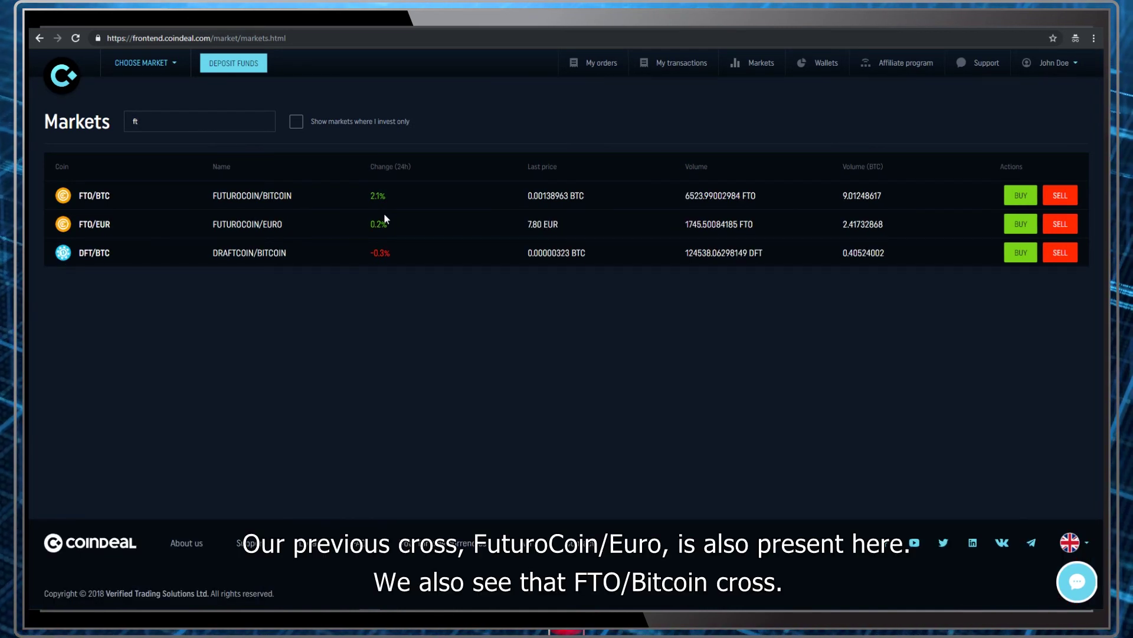
pyautogui.write('o')
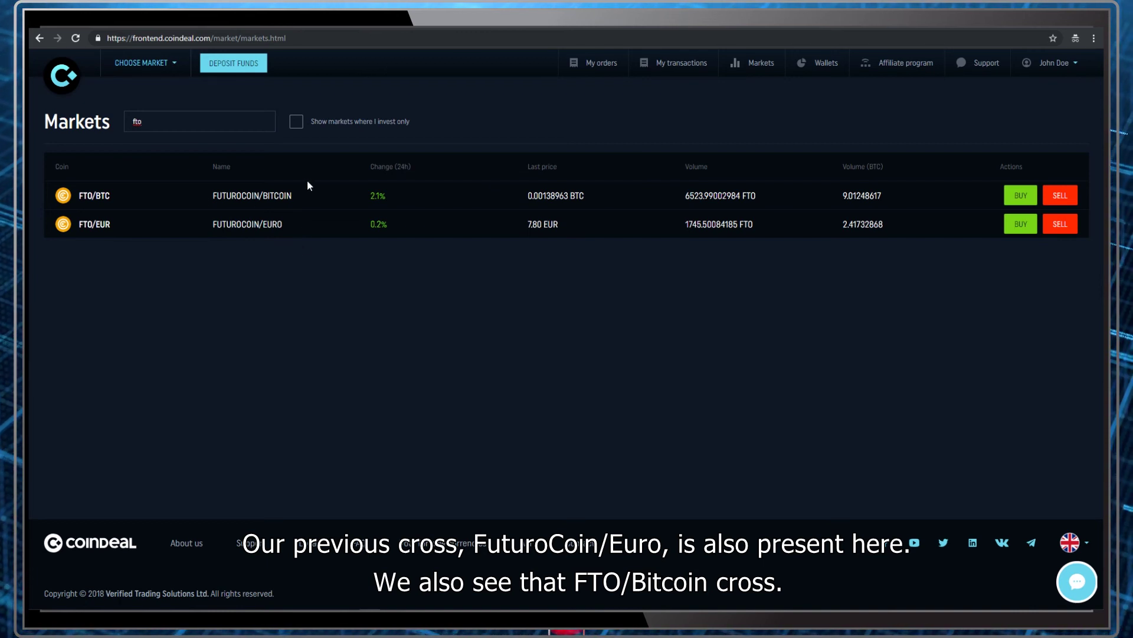
# Step: On the Wallets page, show only funded wallets: Bitcoin, Euro and FuturoCoin
pyautogui.click(826, 62)
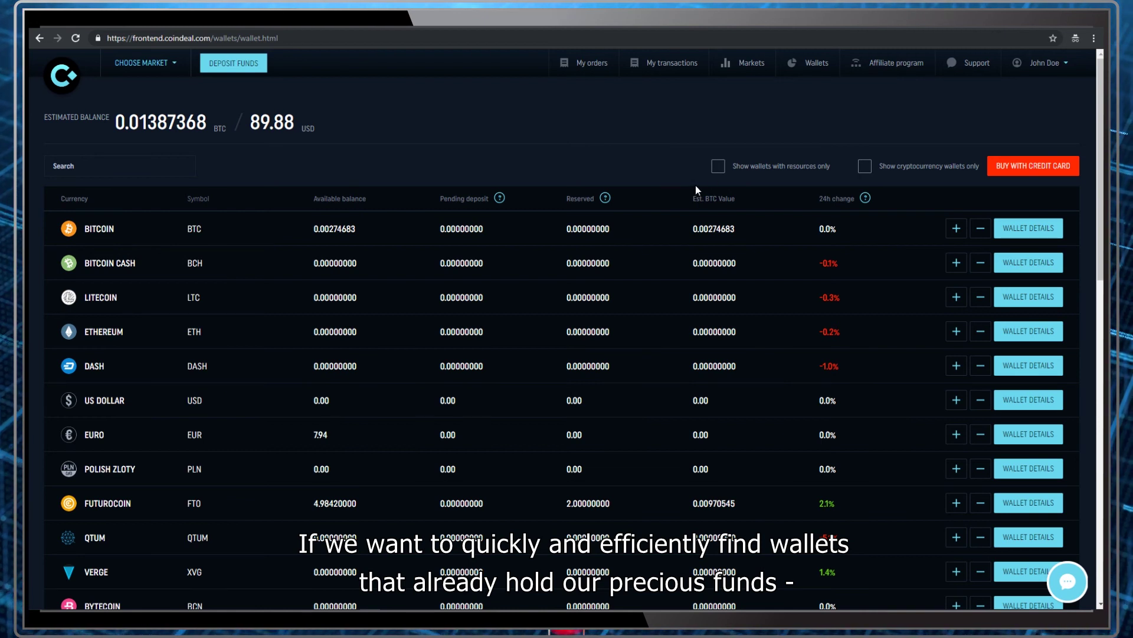
pyautogui.click(720, 168)
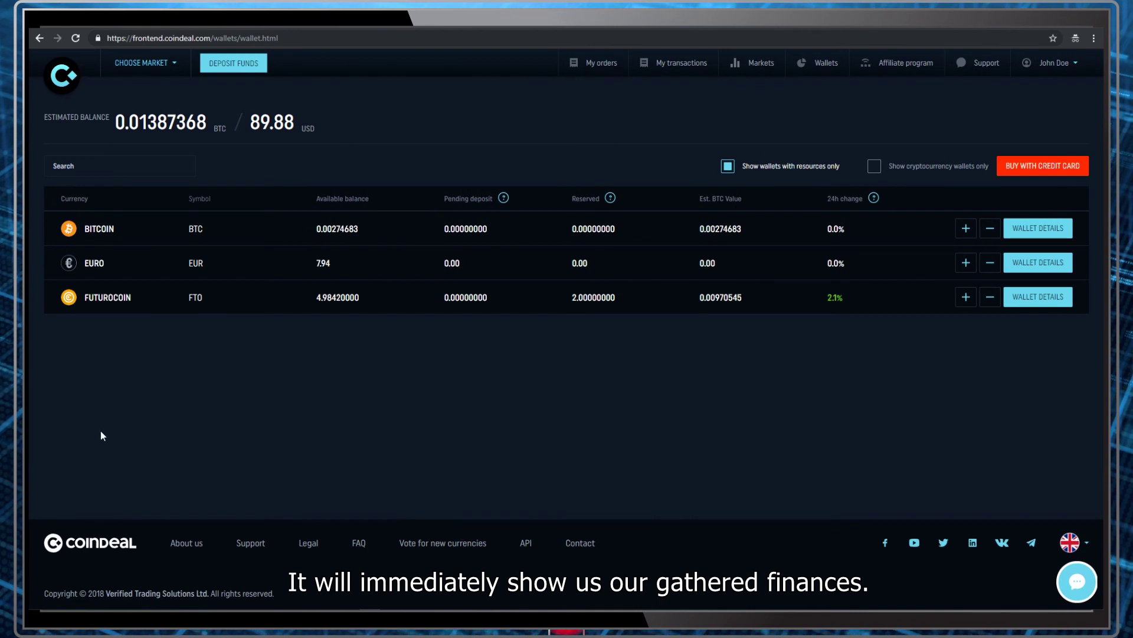